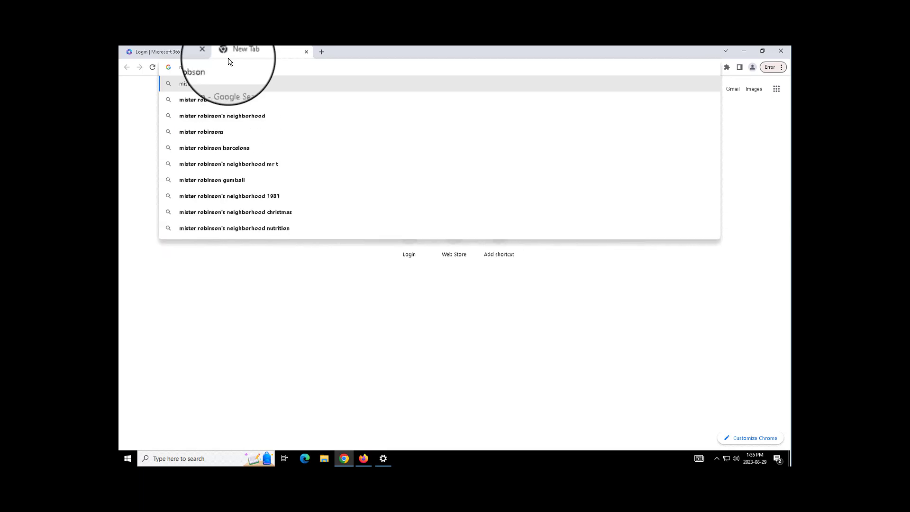
- Load misterjrobson.com in a new Chrome tab
type(".com")
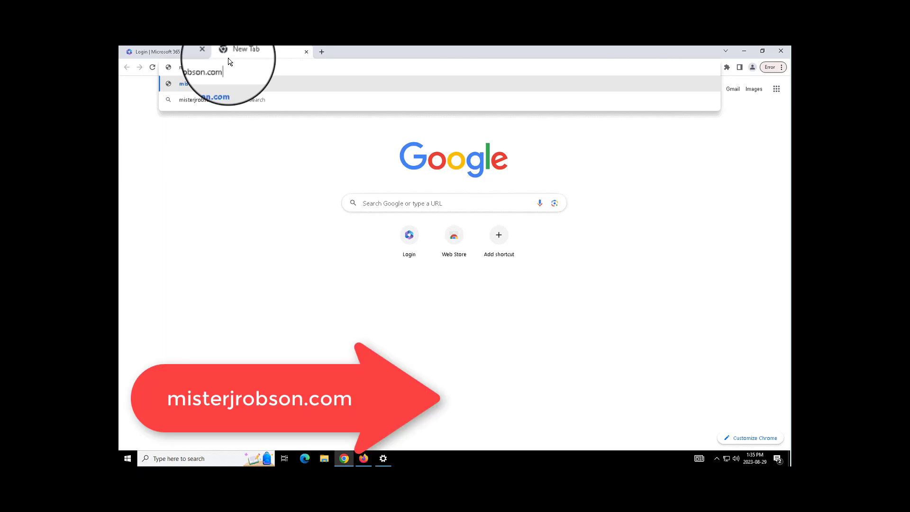
key("Return")
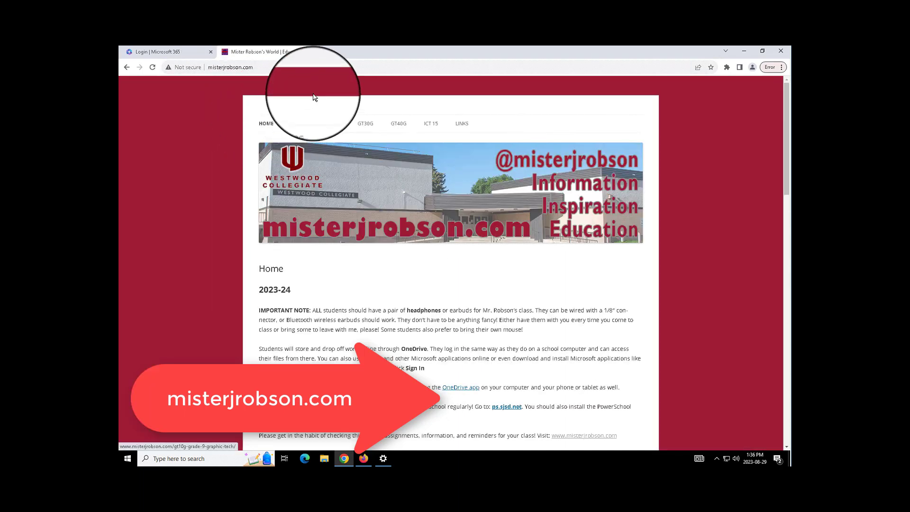
- Open the GT10G class page, then go to office.com from its Microsoft 365 class link
mouse_move(308, 127)
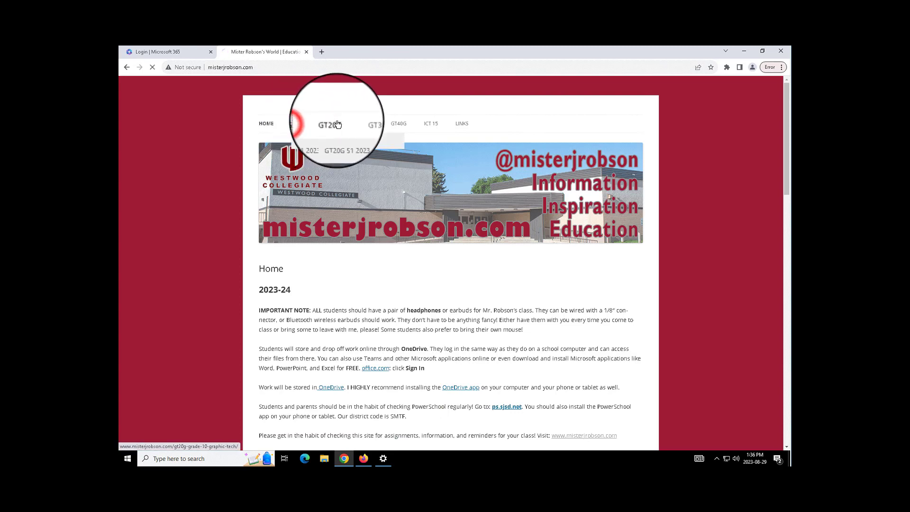
left_click(305, 126)
scroll(340, 302, "down", 2)
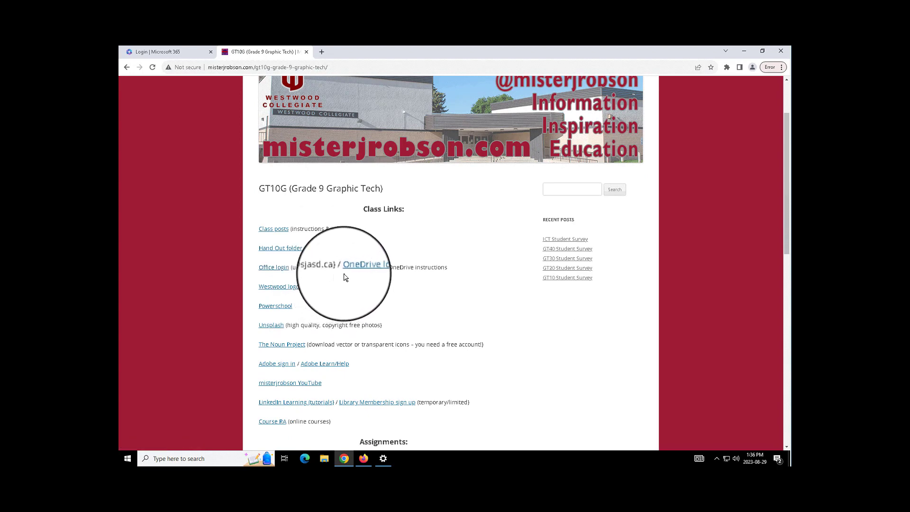
left_click(176, 54)
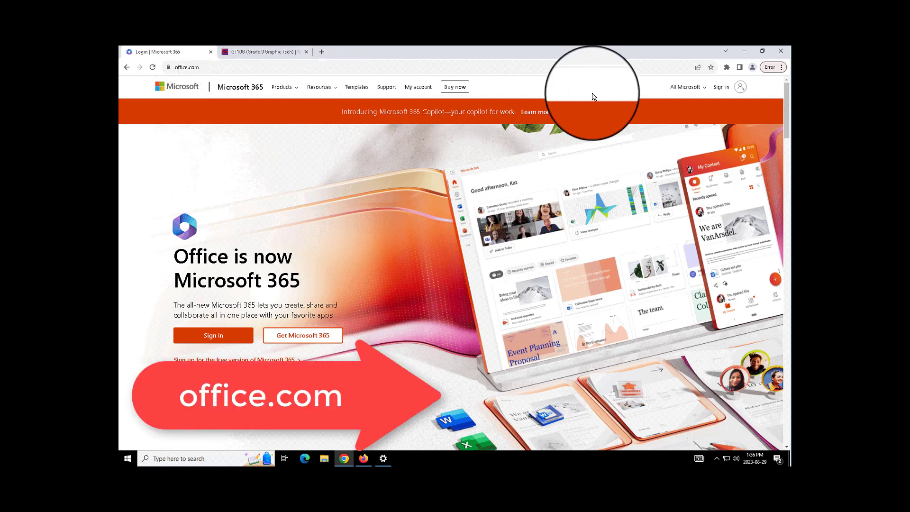
- Sign in to Microsoft 365 by entering the school account e-mail address
left_click(719, 88)
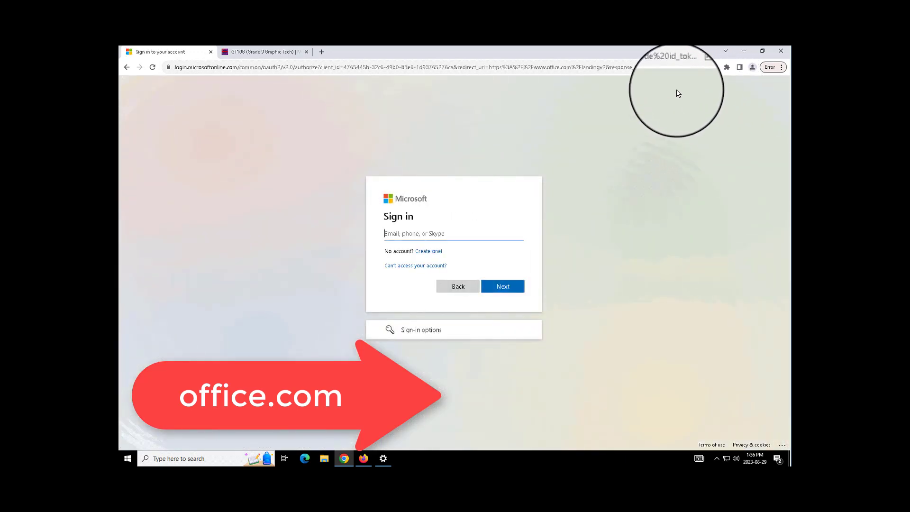
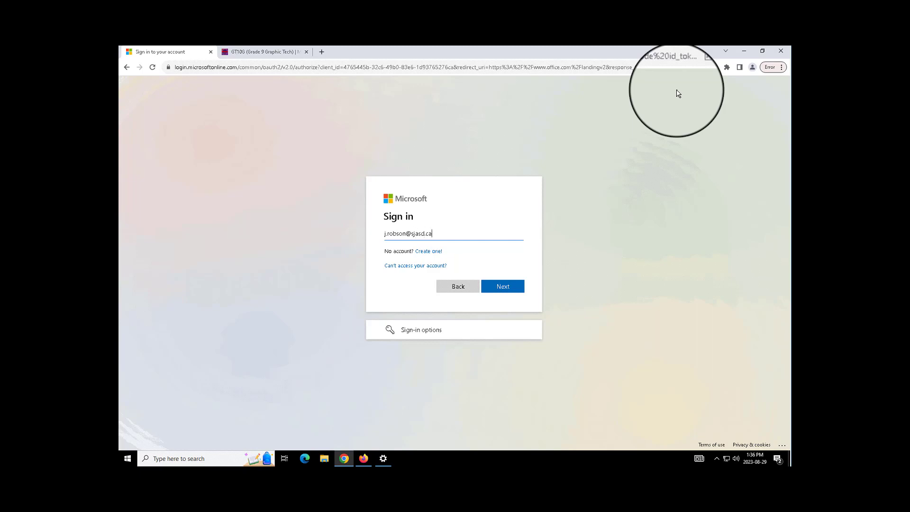
left_click(503, 287)
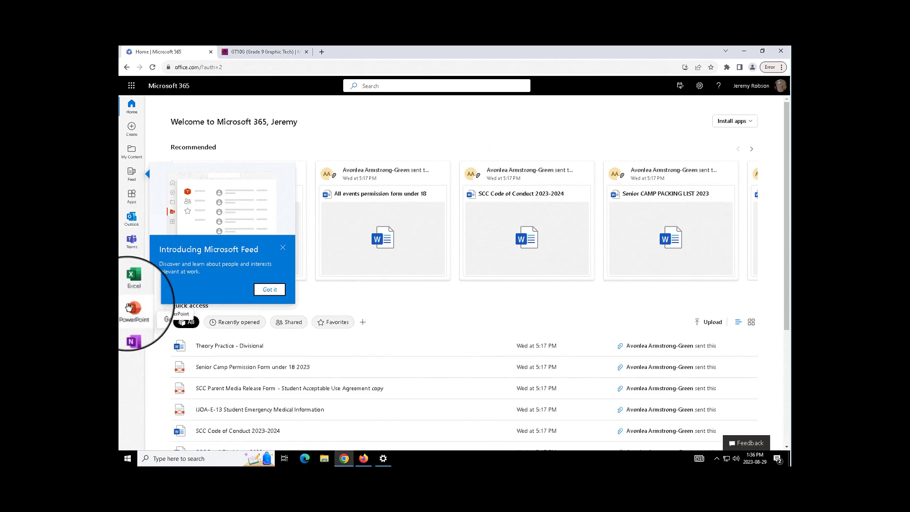
- Launch OneDrive on the web from the Microsoft 365 app launcher
left_click(735, 122)
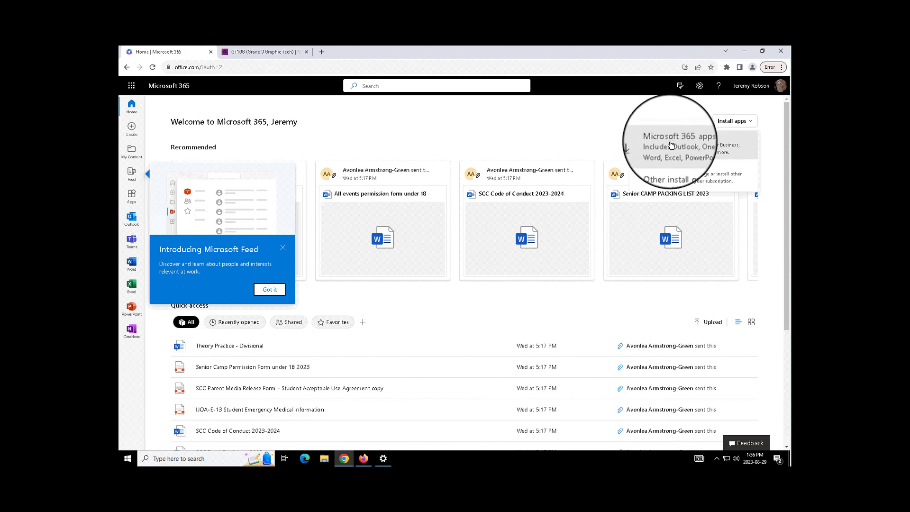
left_click(131, 86)
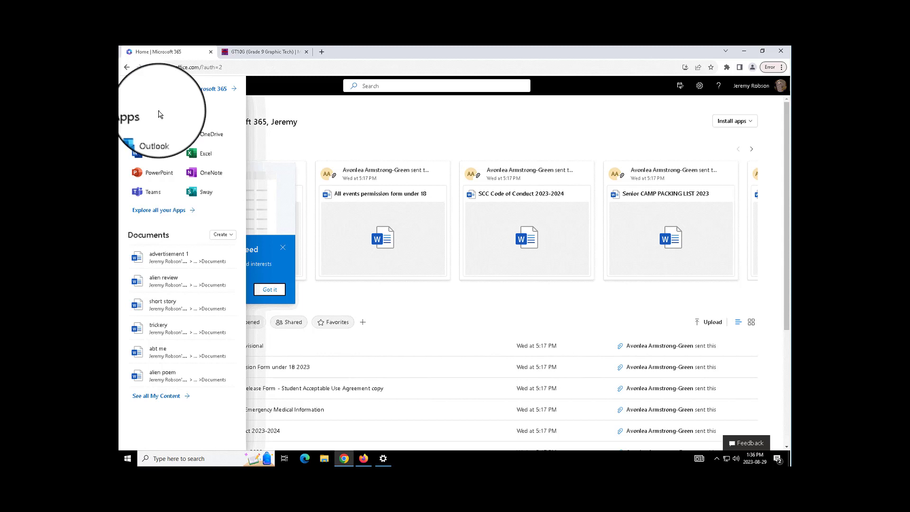
left_click(218, 135)
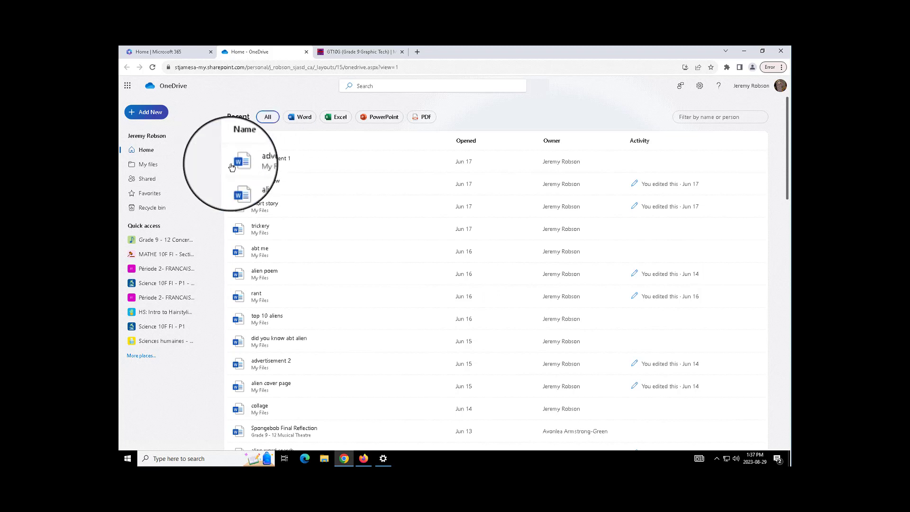
- Search Windows for 'onedrive' and launch the OneDrive desktop app
left_click(182, 456)
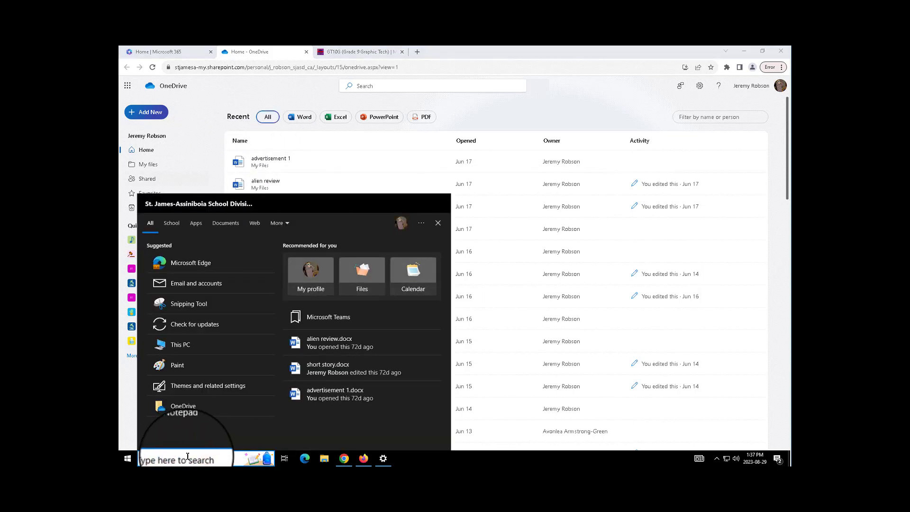
left_click(717, 458)
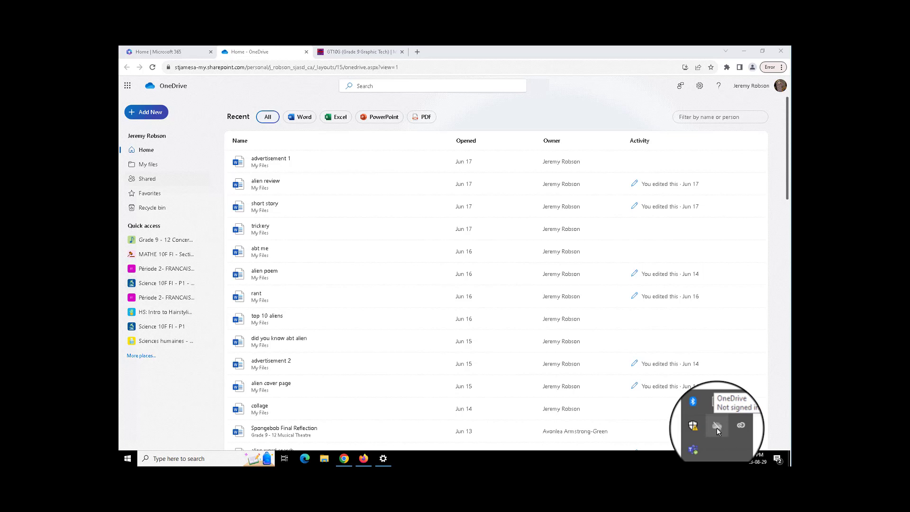
left_click(213, 458)
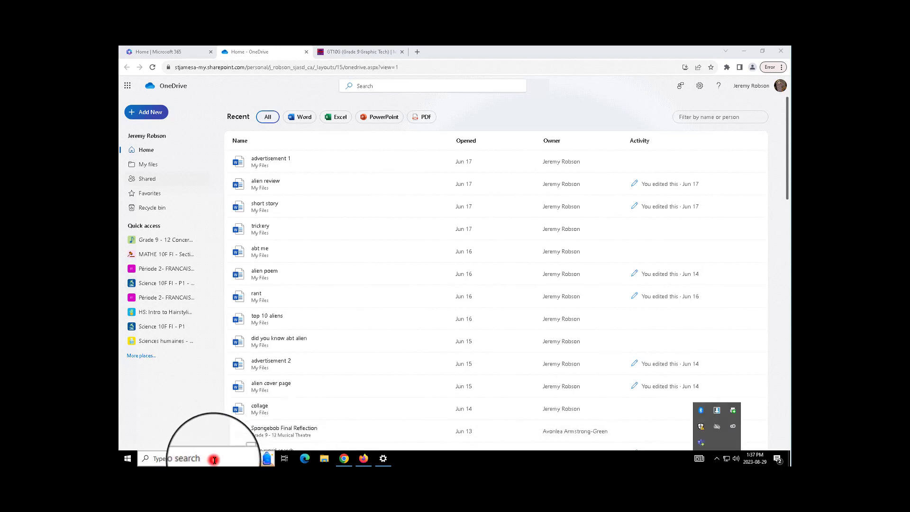
type("one")
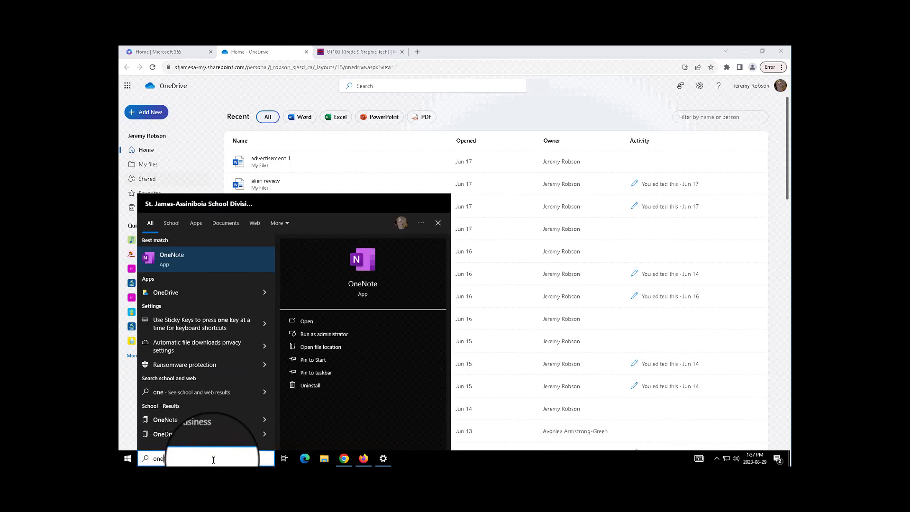
type("d")
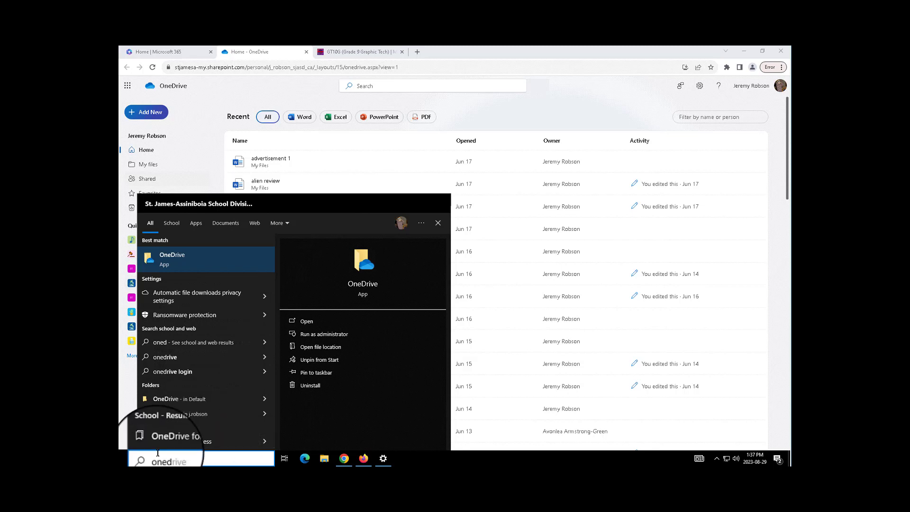
left_click(167, 260)
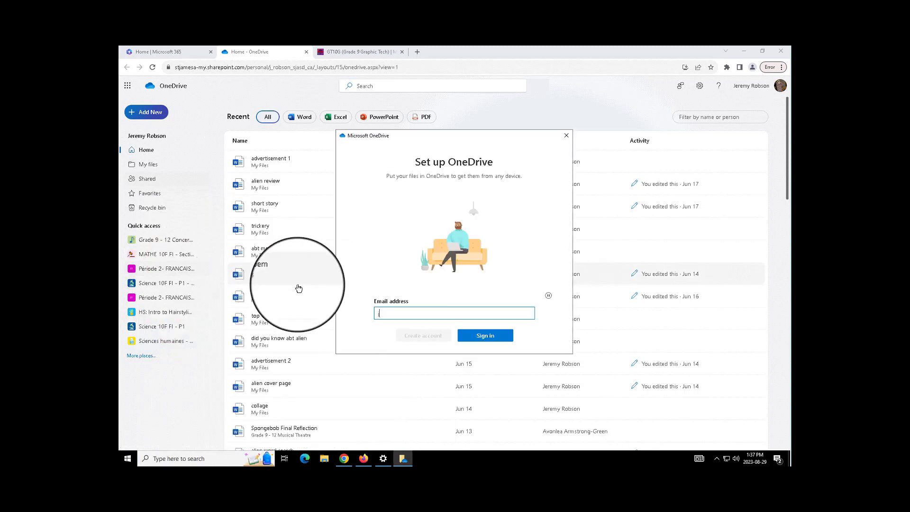
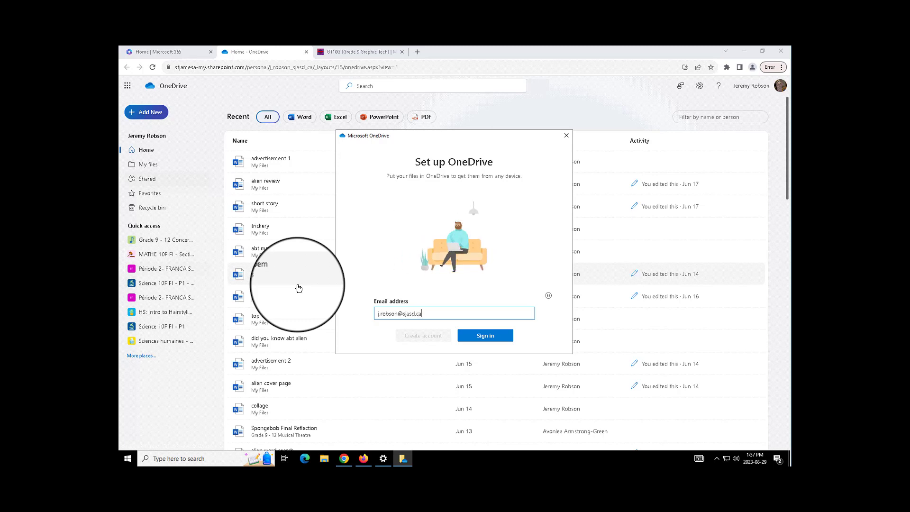
- Sign in to OneDrive desktop with the school e-mail, keep the default folder, and skip backup
left_click(503, 337)
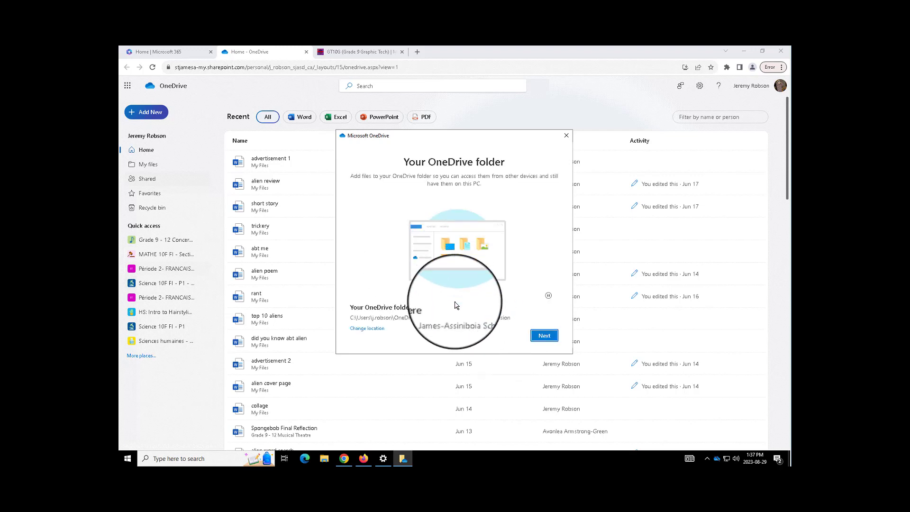
left_click(544, 337)
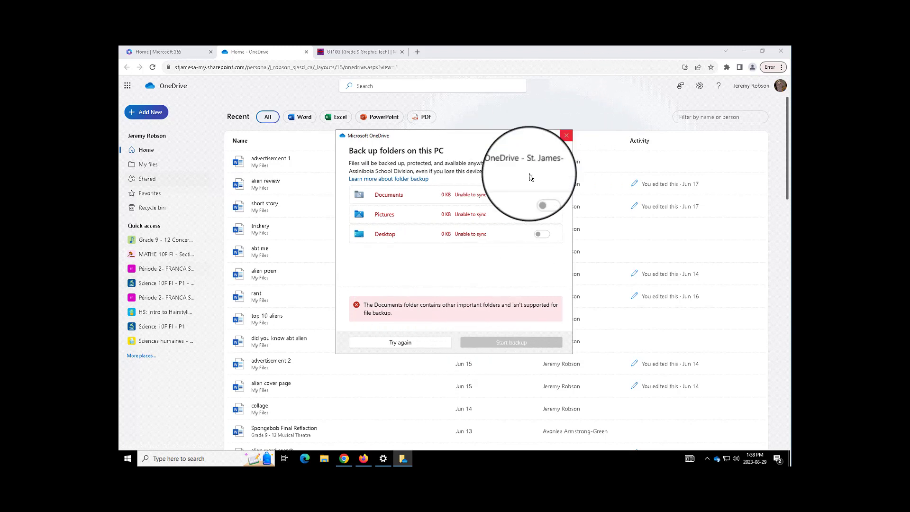
left_click(566, 135)
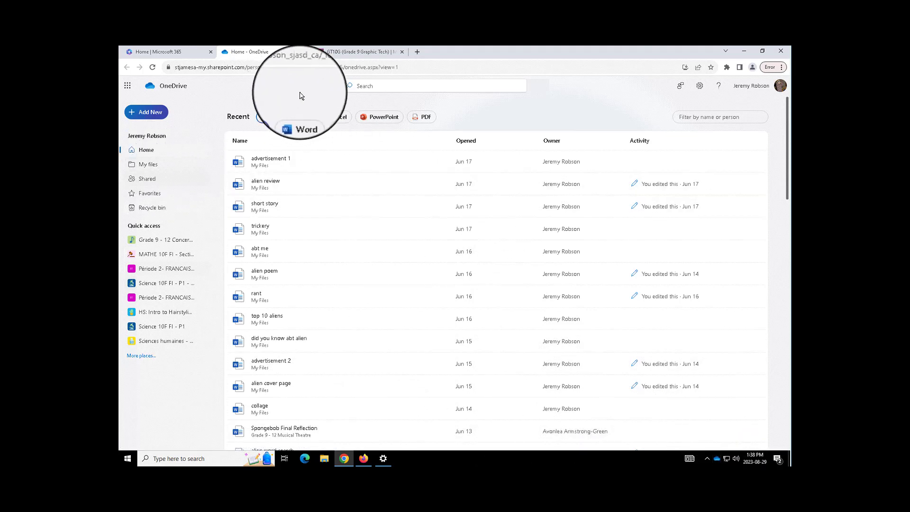
- Check OneDrive's sync status in the system tray, then open My files on the web
left_click(717, 459)
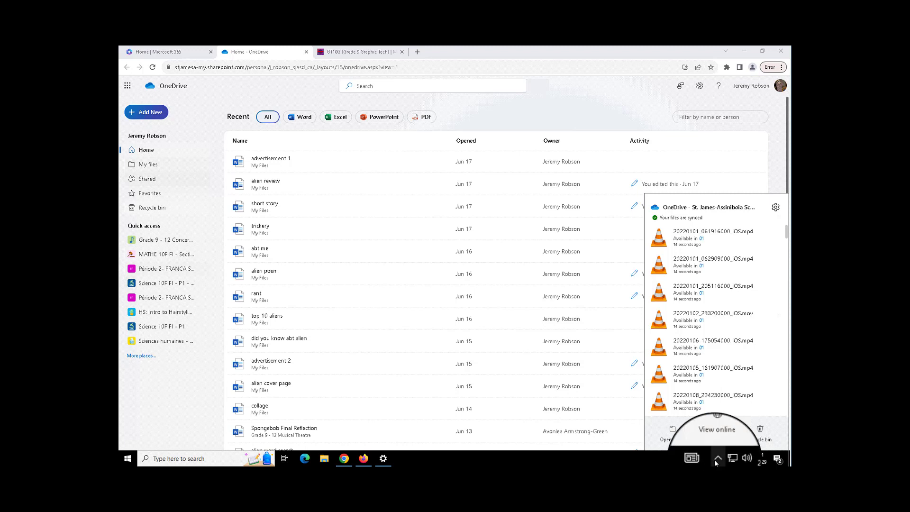
left_click(717, 459)
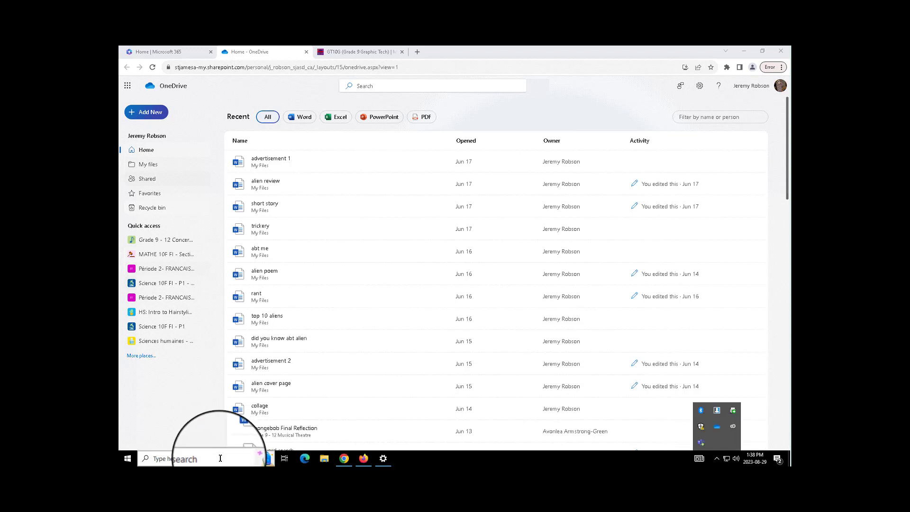
left_click(169, 167)
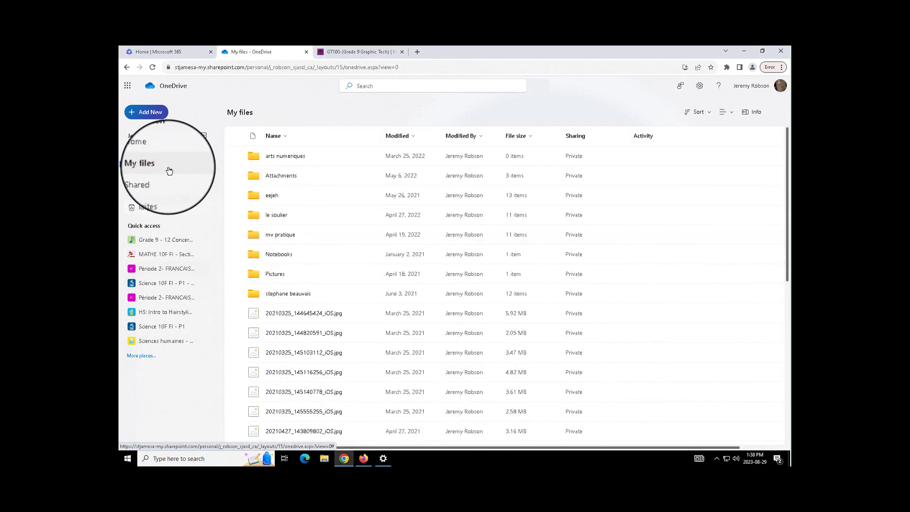
- Create a purple folder named with the owner's surname and initial plus 'GT10'
left_click(148, 113)
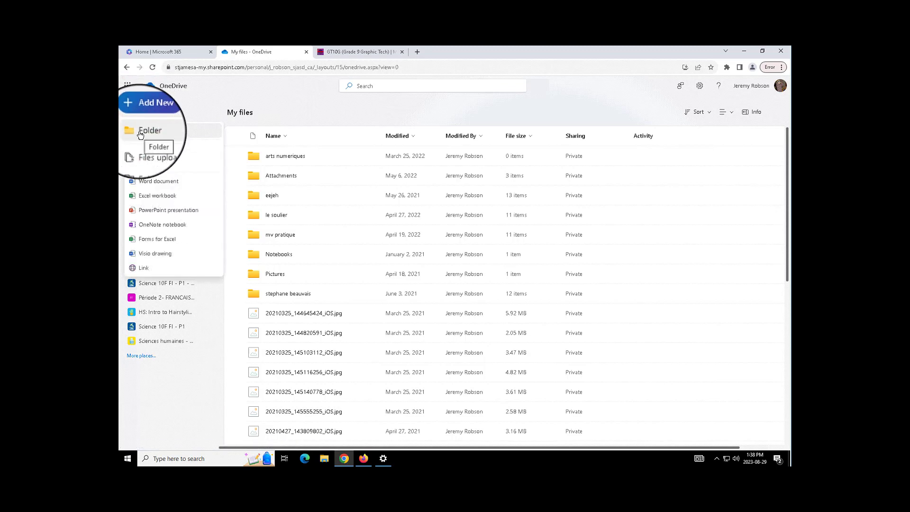
left_click(140, 133)
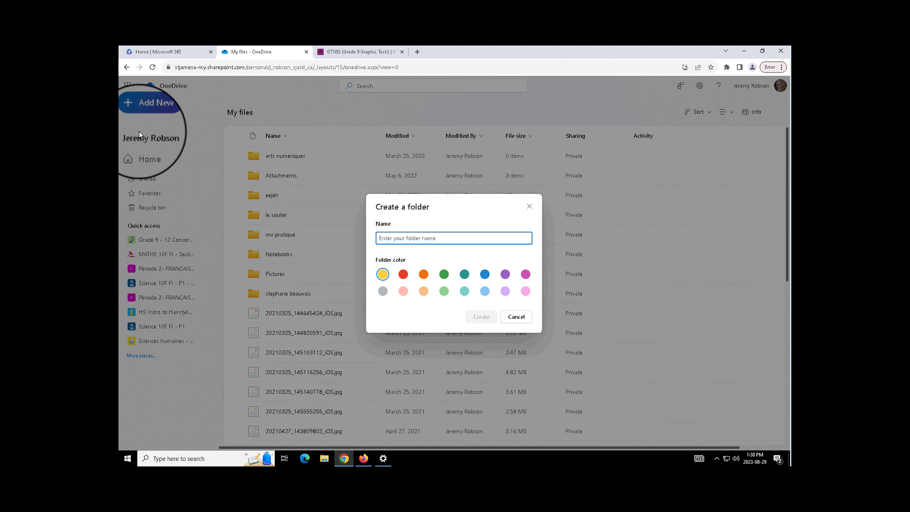
type("Robson")
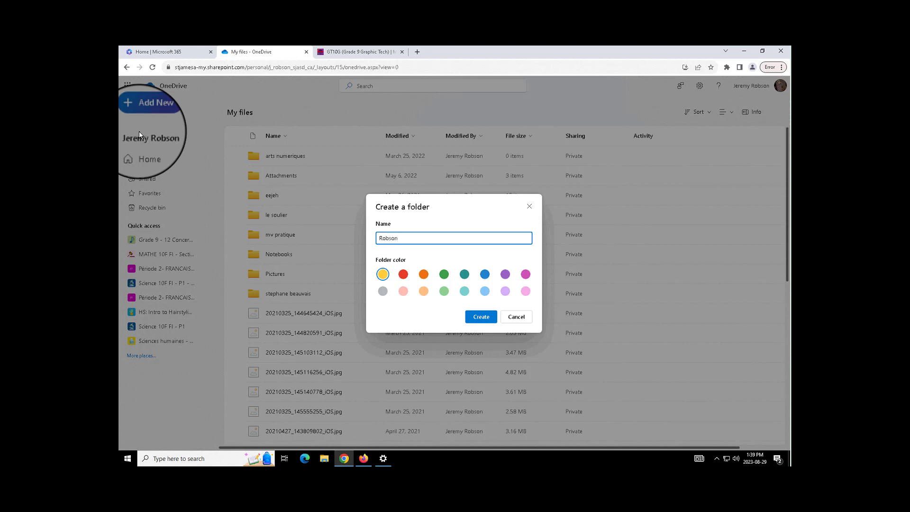
type("J GT10")
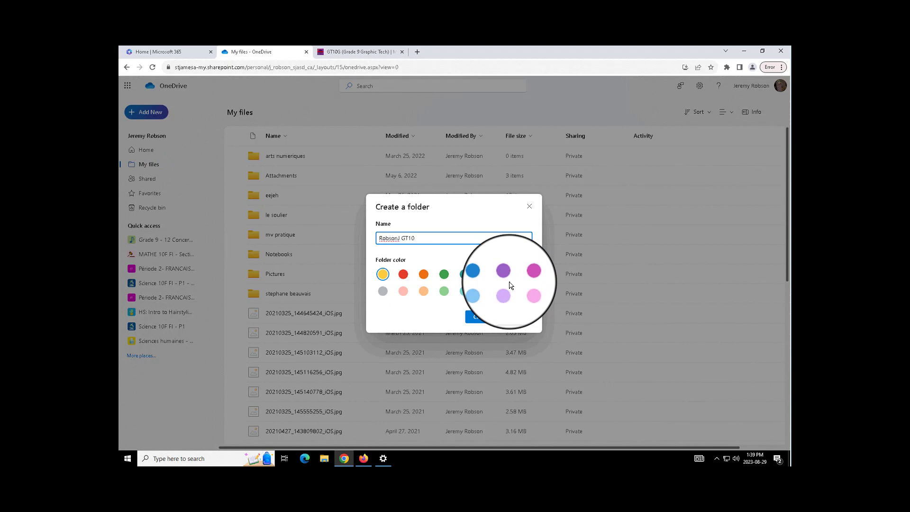
left_click(506, 274)
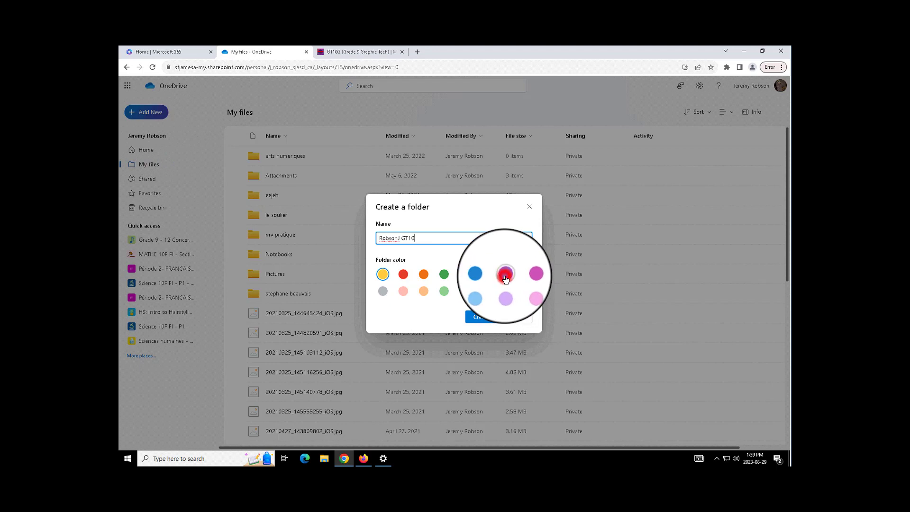
left_click(480, 319)
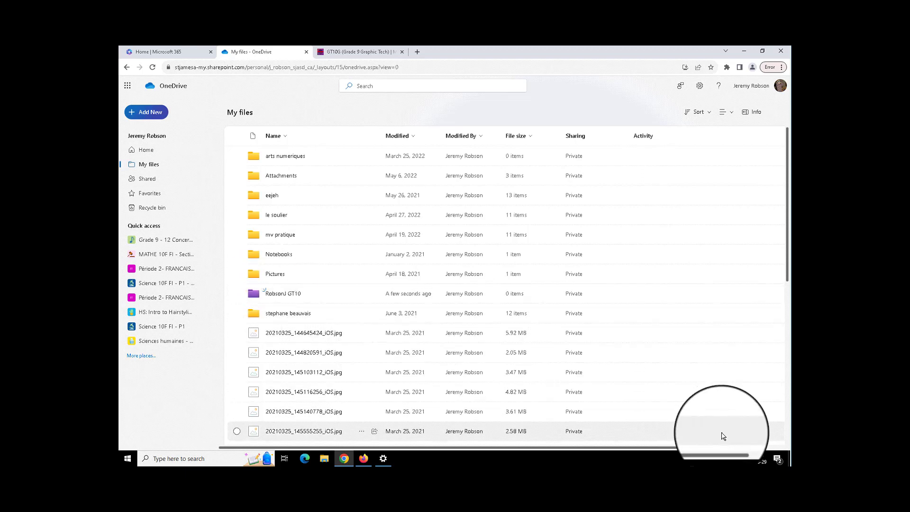
left_click(716, 458)
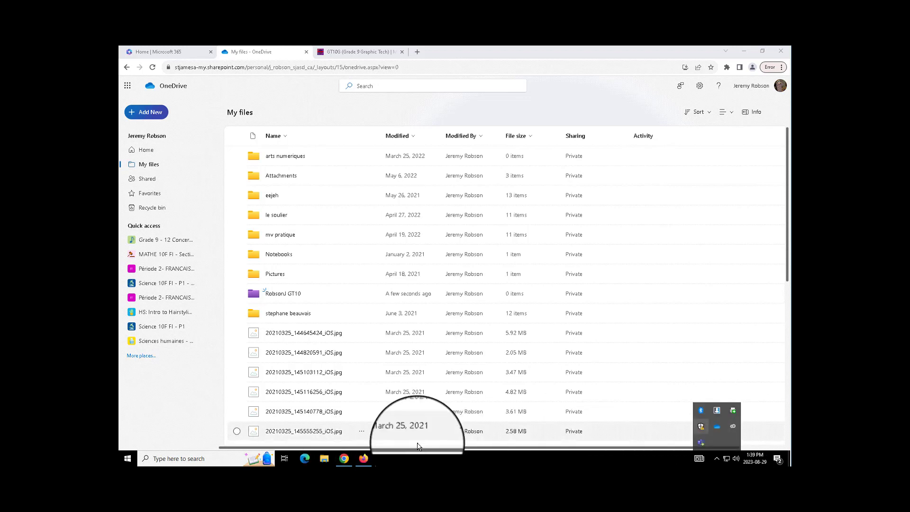
- Show the school division's synced OneDrive folder in File Explorer and start a new folder
left_click(326, 458)
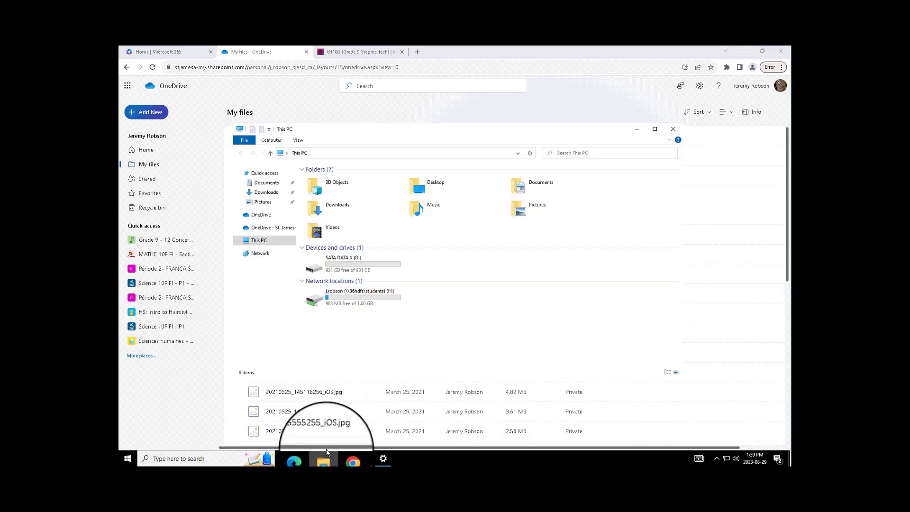
left_click(273, 227)
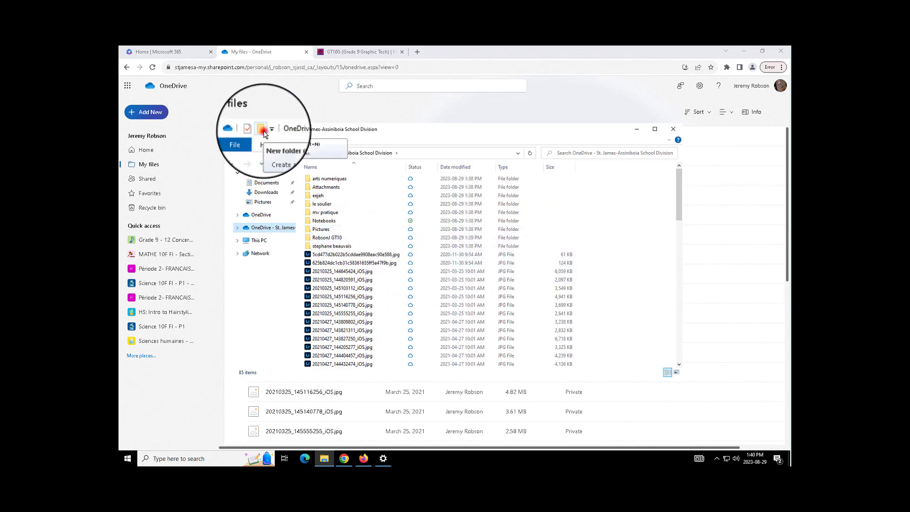
left_click(261, 128)
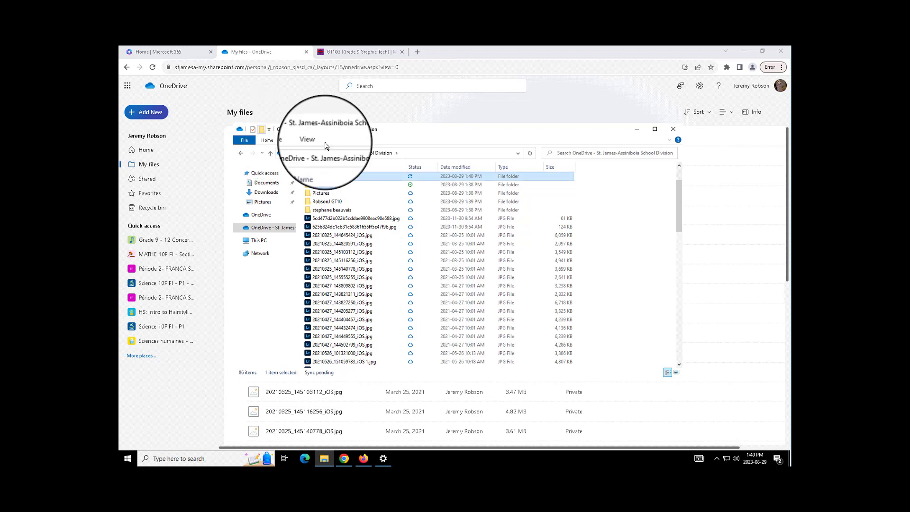
- Share the new ICT10 folder with the teacher, chosen from name suggestions, giving edit access
right_click(350, 180)
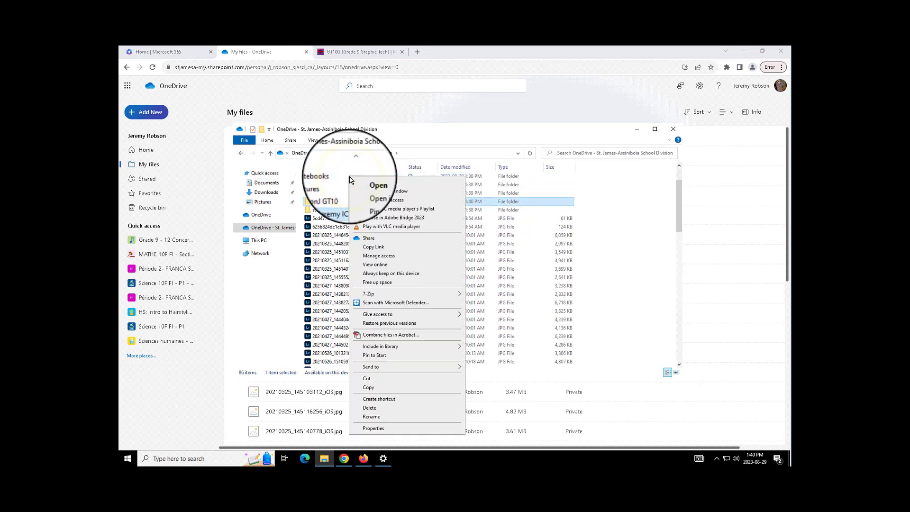
left_click(367, 238)
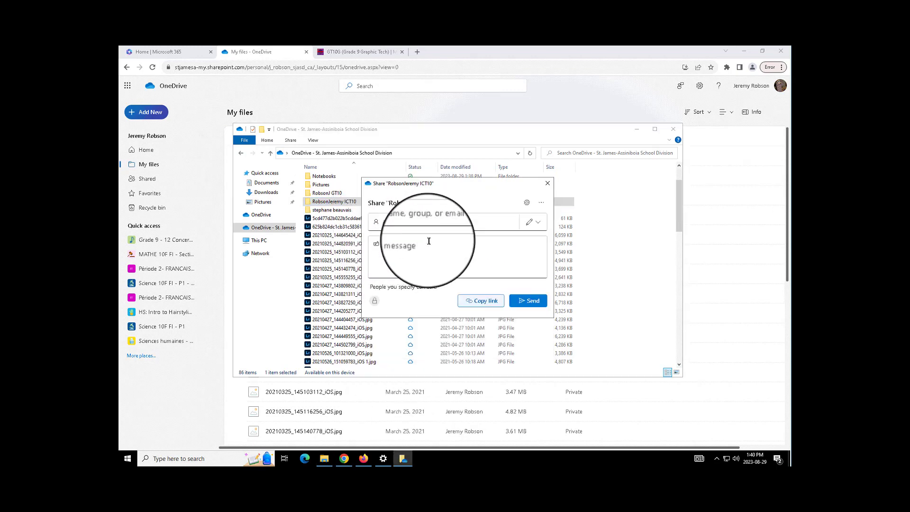
left_click(377, 221)
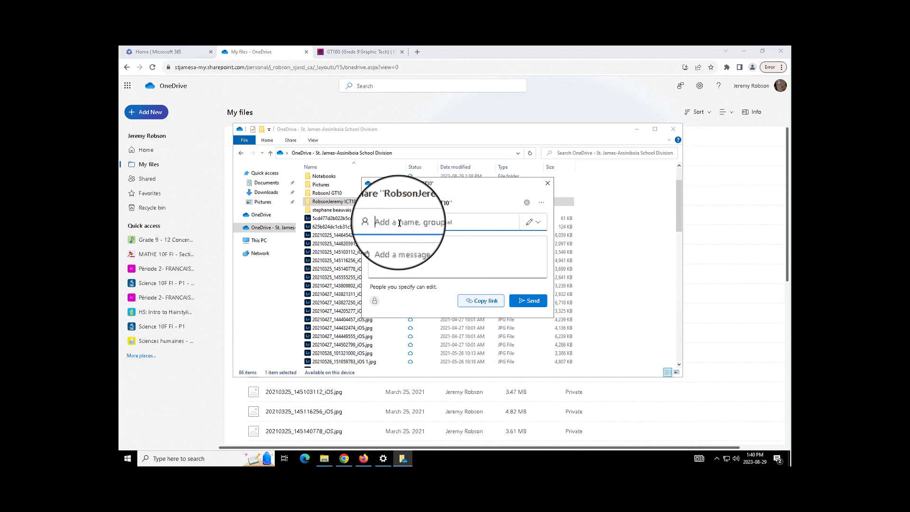
type("jef")
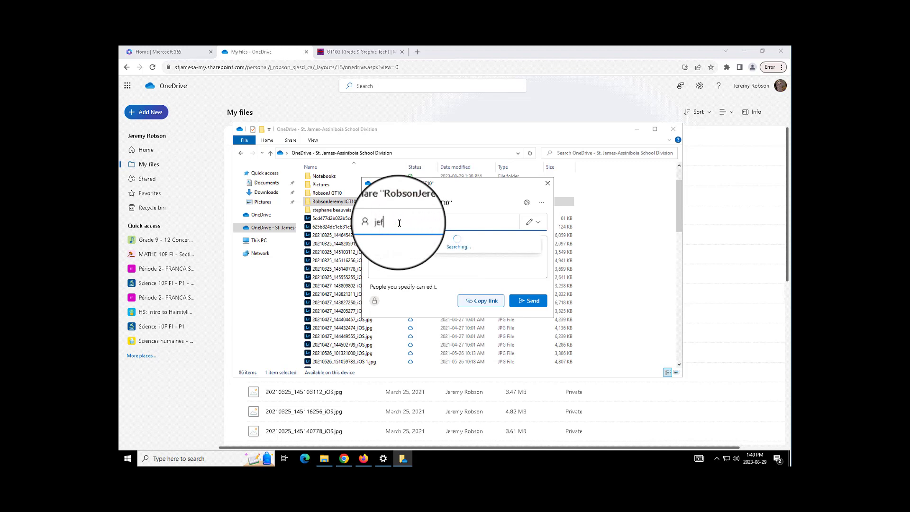
double_click(400, 223)
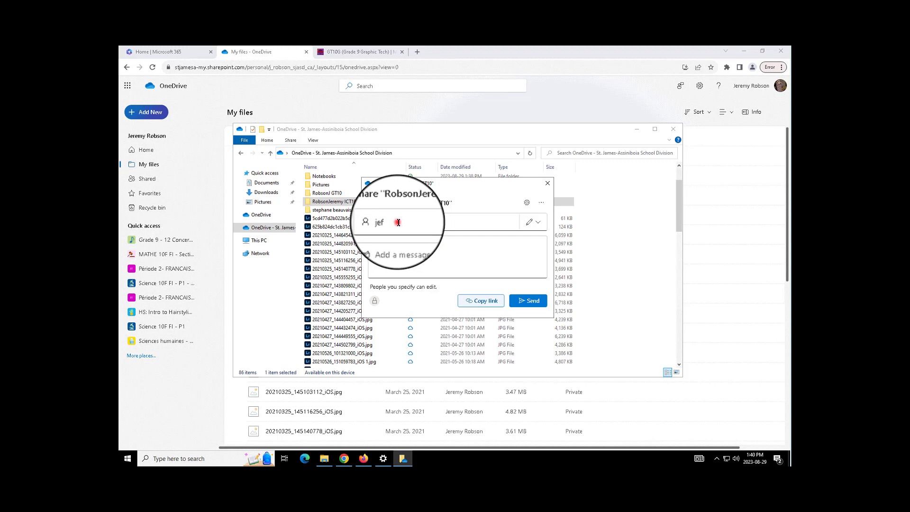
type("r")
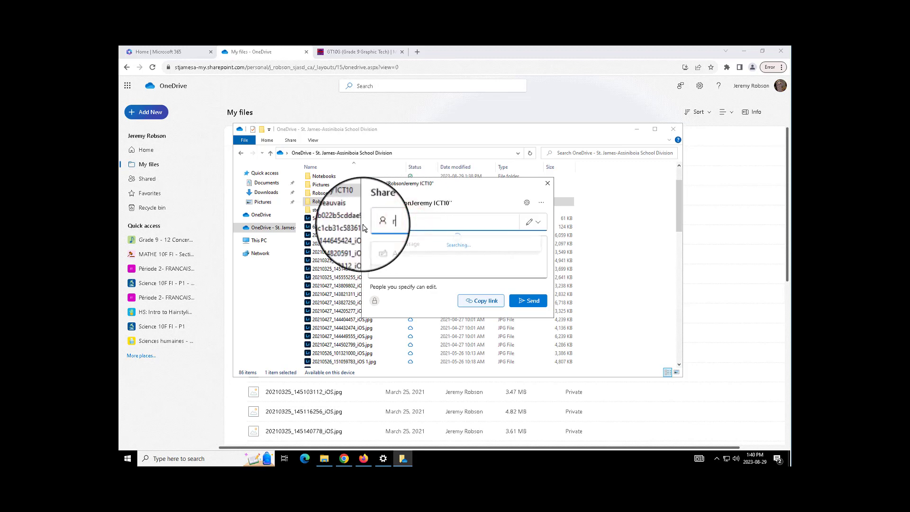
type("obson")
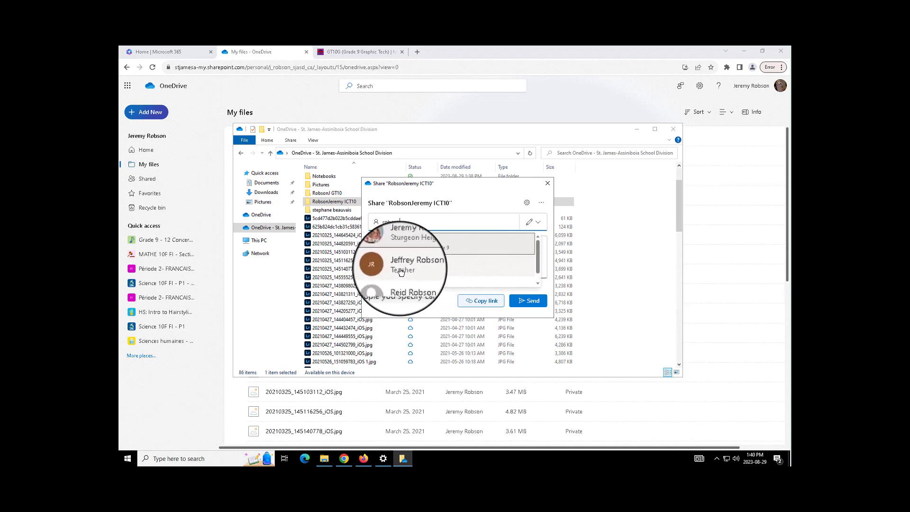
left_click(398, 264)
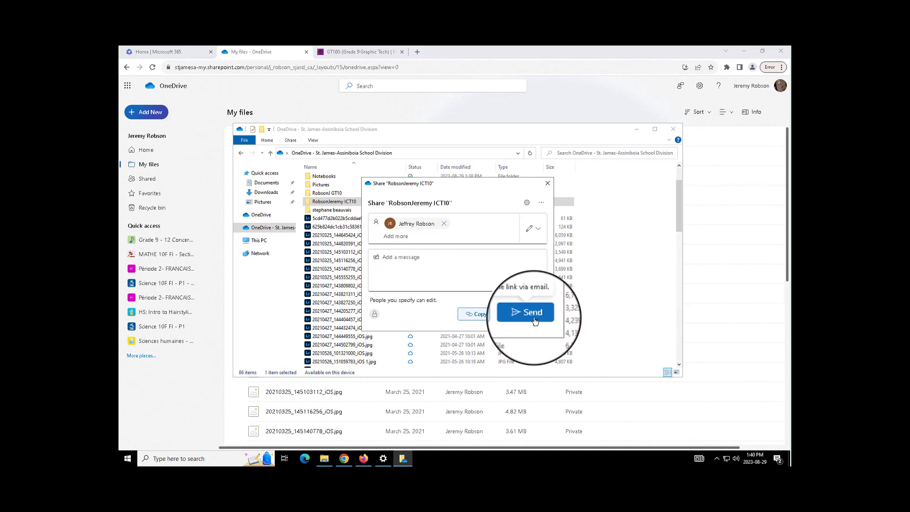
left_click(548, 183)
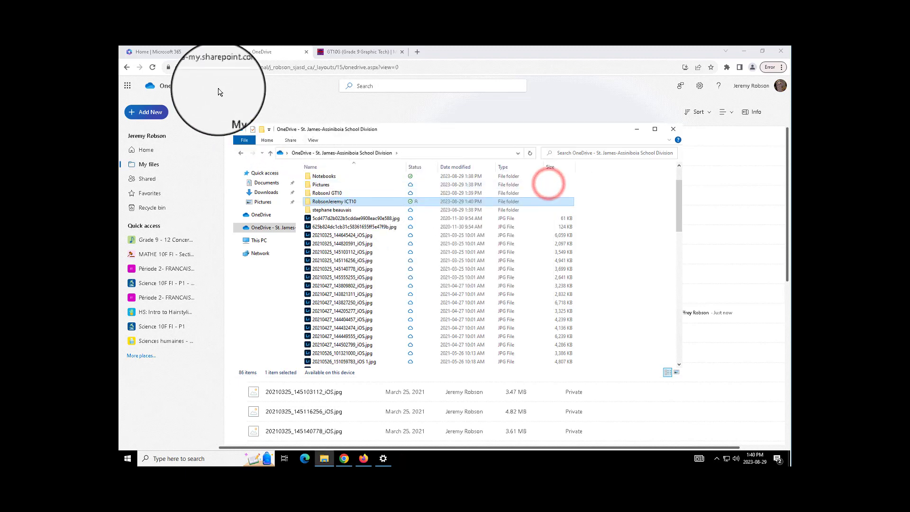
left_click(249, 55)
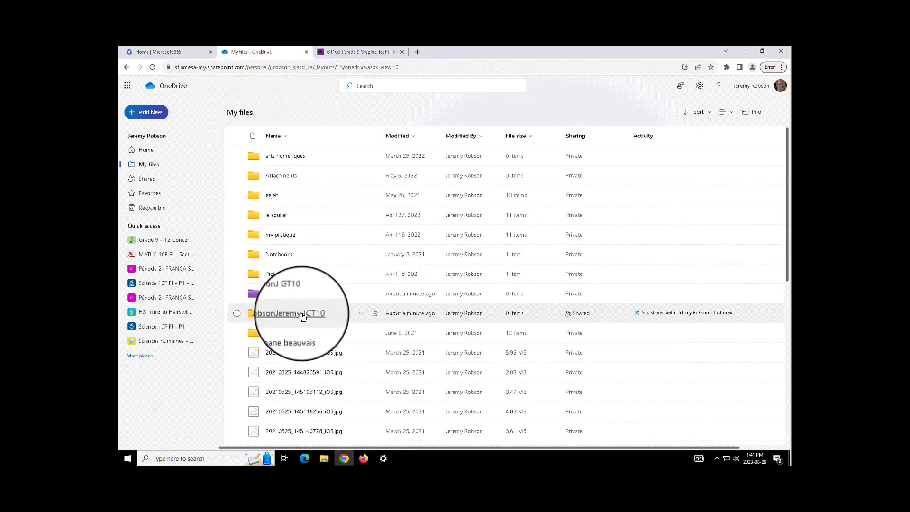
left_click(363, 296)
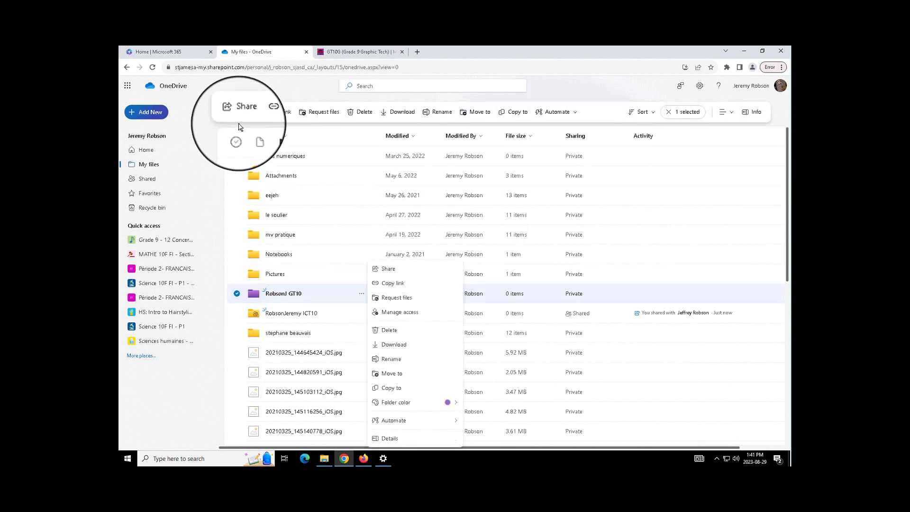
left_click(244, 113)
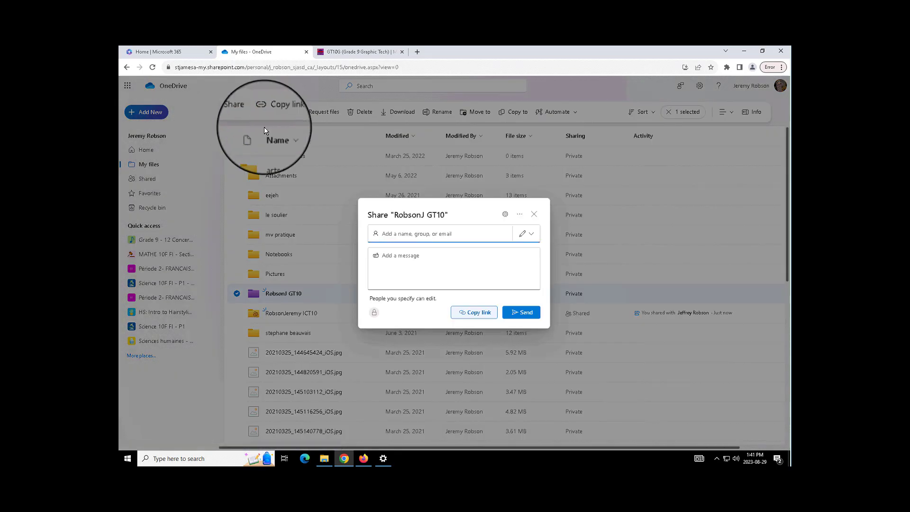
left_click(423, 234)
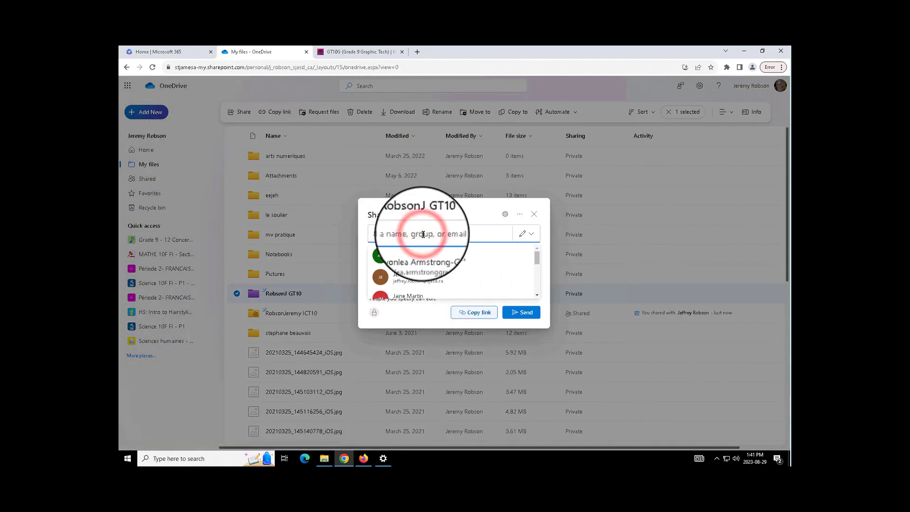
type("robson")
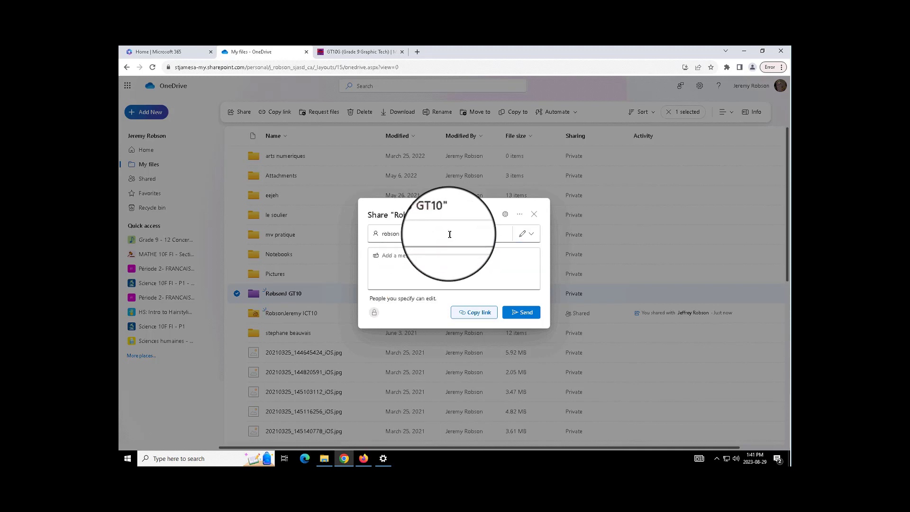
left_click(410, 234)
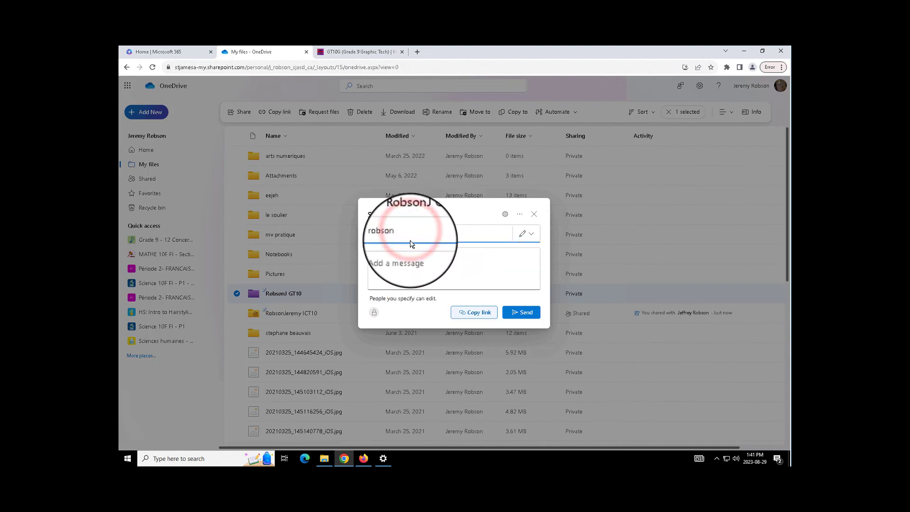
left_click(533, 237)
left_click(491, 255)
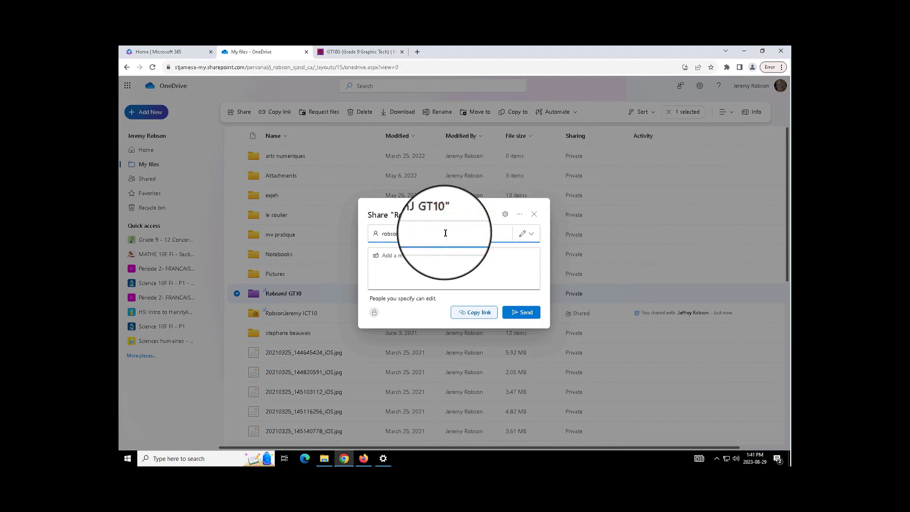
- Pick the student from the contact suggestions, send the edit invitation and dismiss the confirmation
left_click(520, 216)
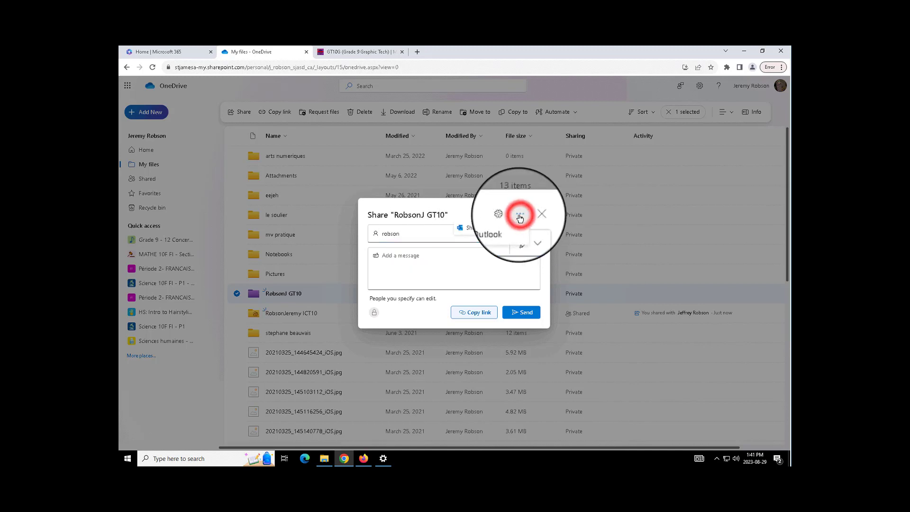
left_click(509, 215)
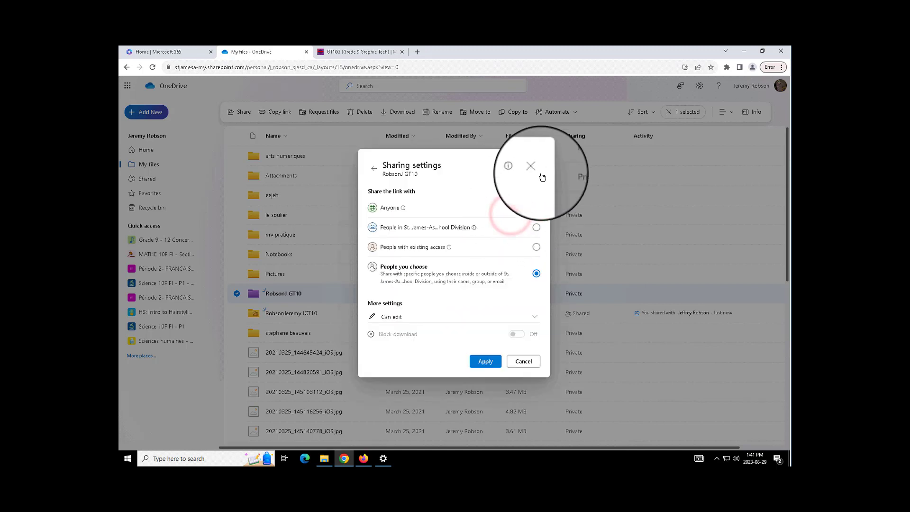
left_click(536, 170)
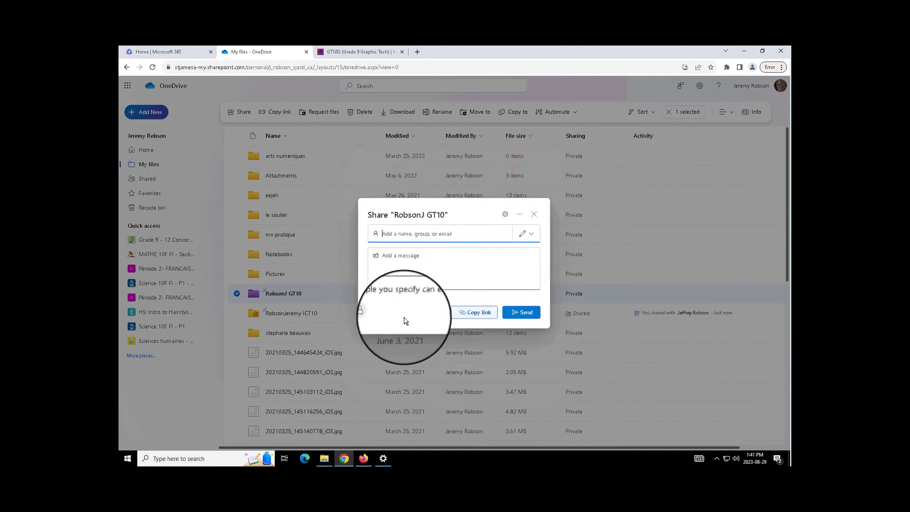
left_click(431, 234)
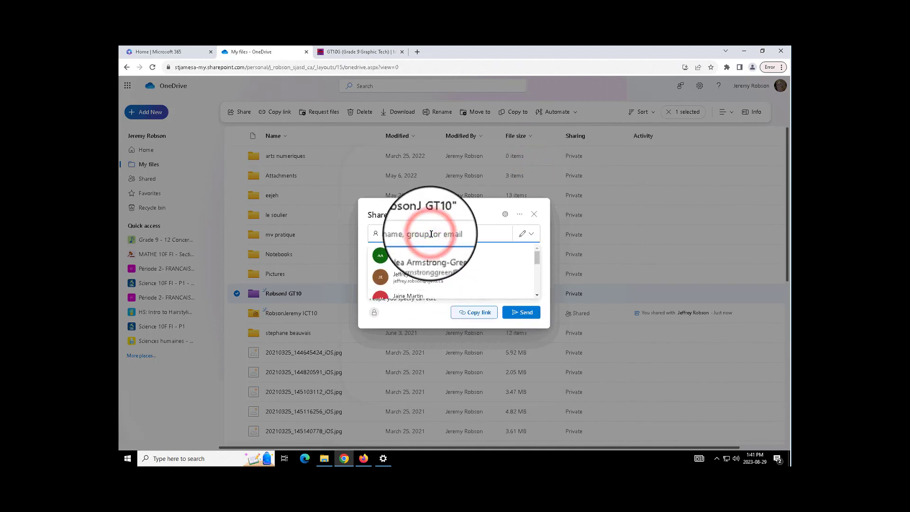
left_click(419, 278)
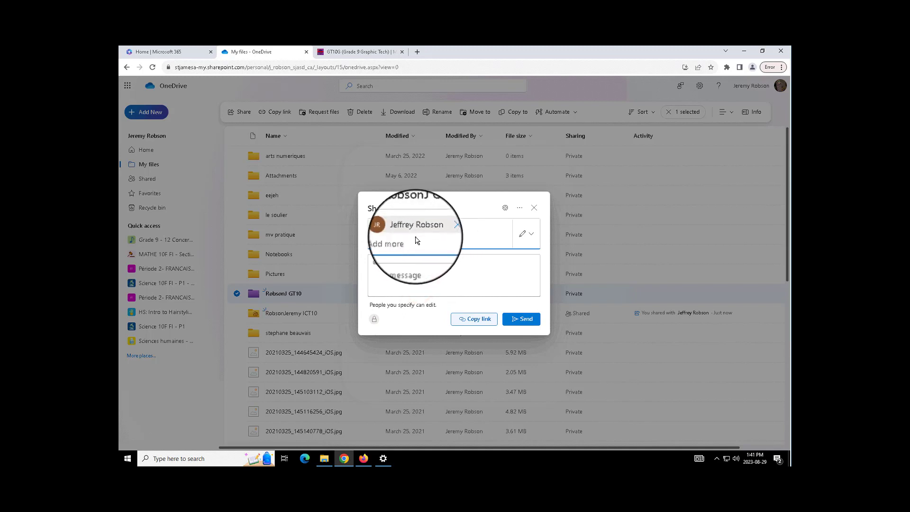
left_click(517, 325)
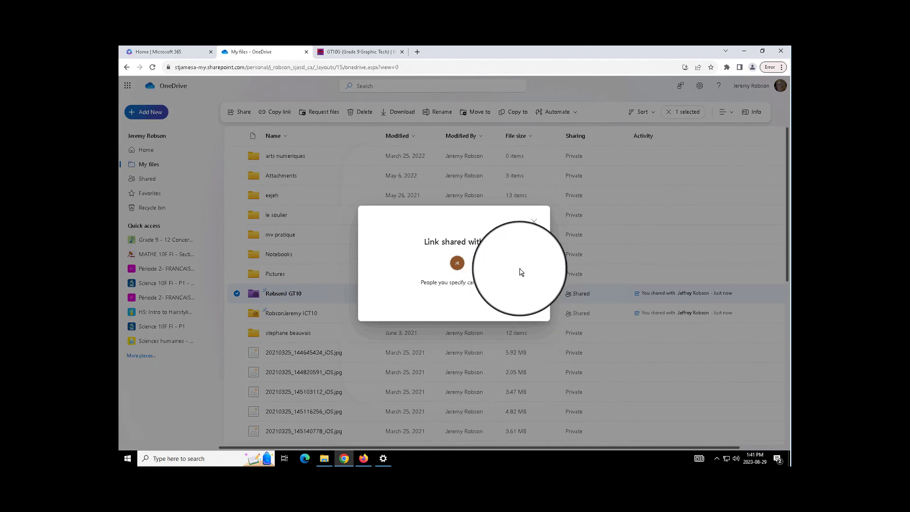
left_click(533, 222)
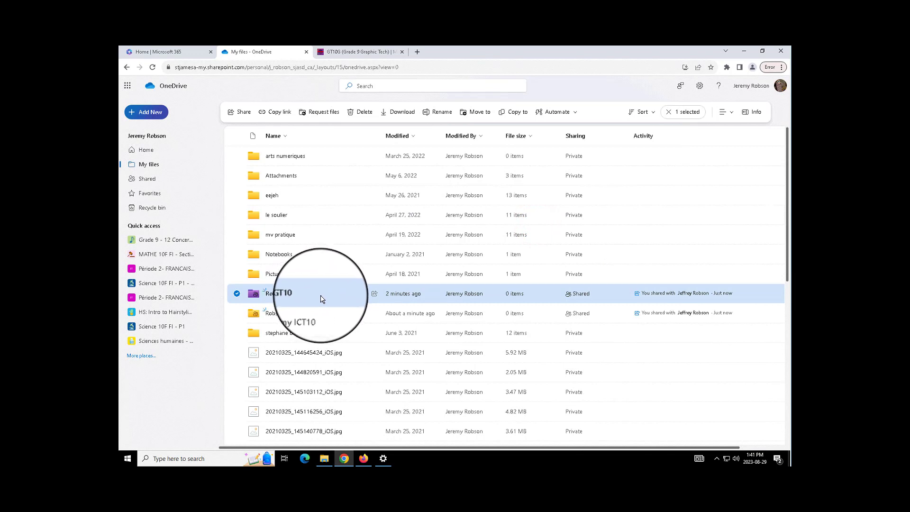
mouse_move(272, 355)
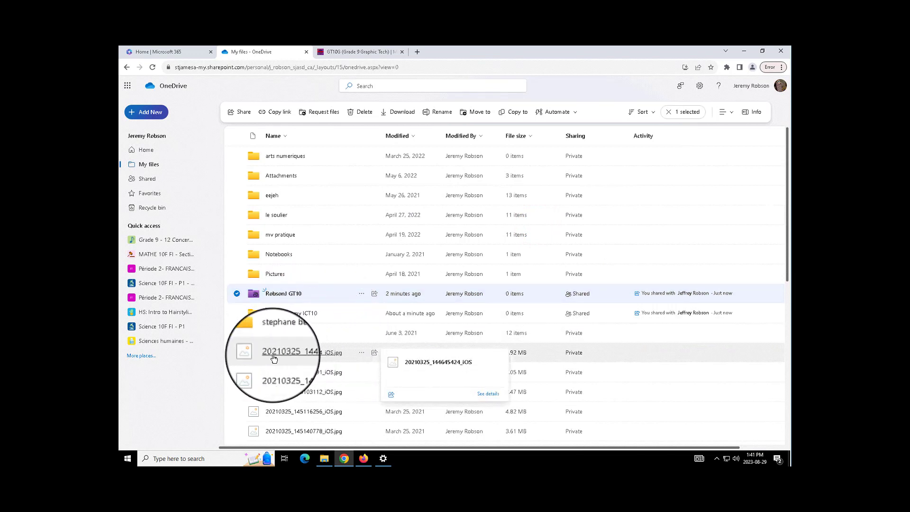
left_click_drag(275, 357, 292, 293)
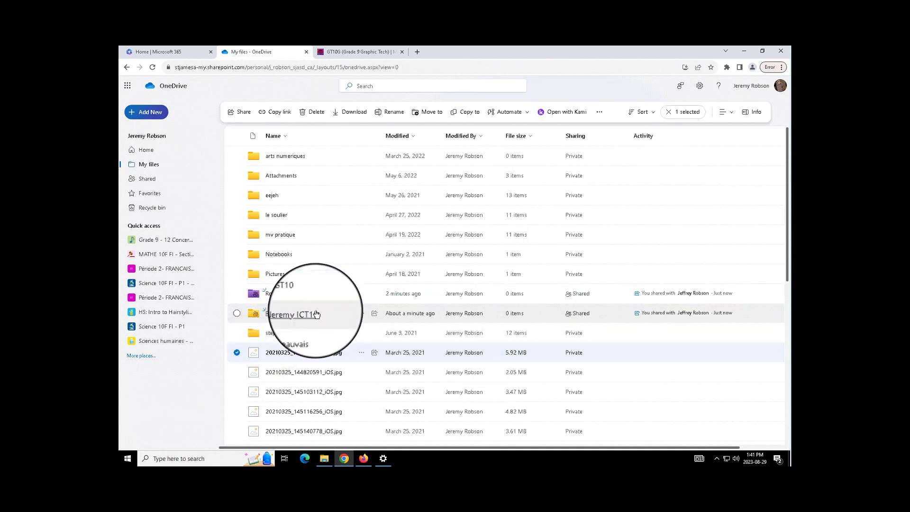
left_click(323, 459)
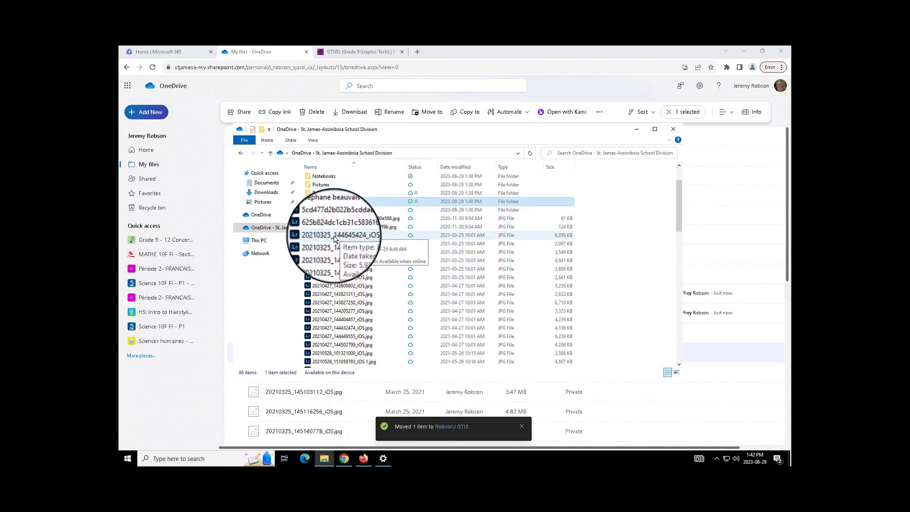
left_click_drag(334, 240, 355, 203)
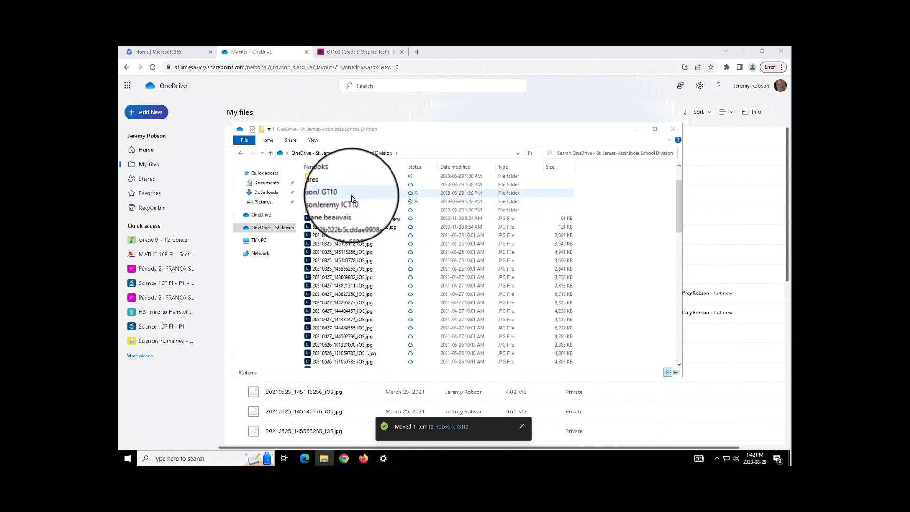
left_click(352, 197)
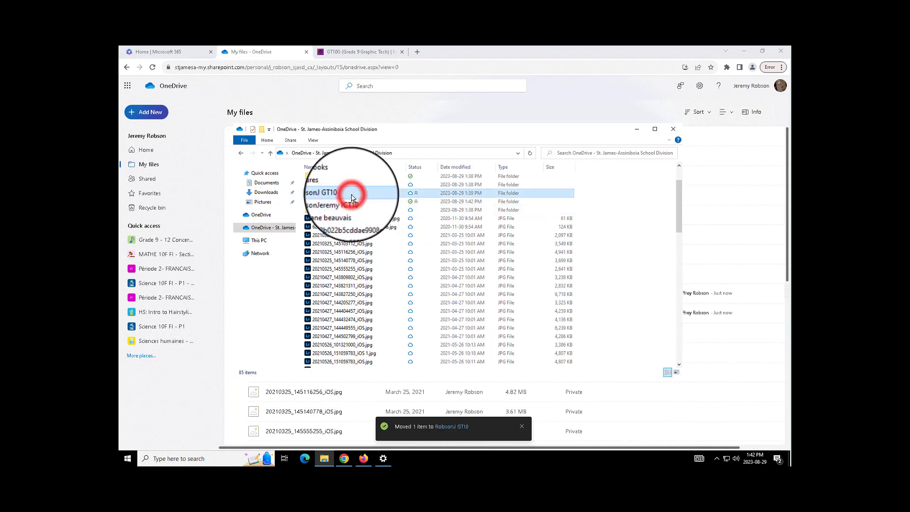
double_click(352, 197)
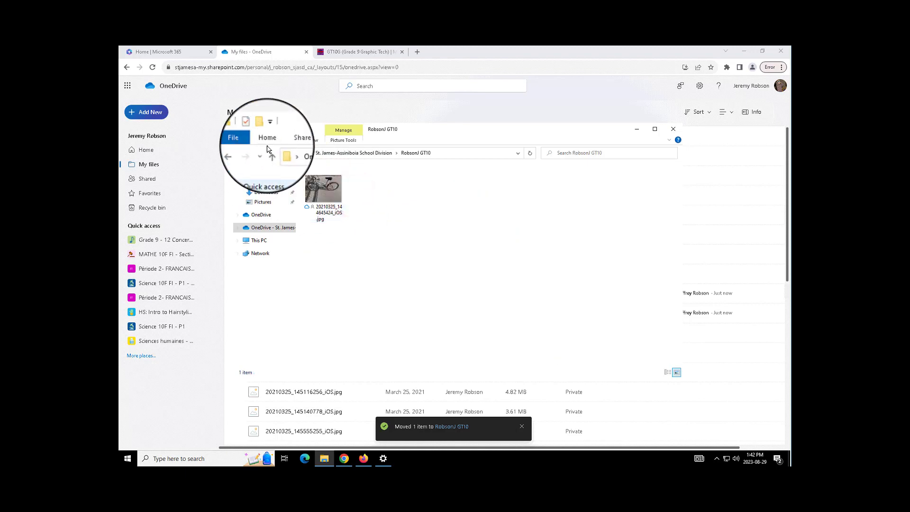
left_click(262, 129)
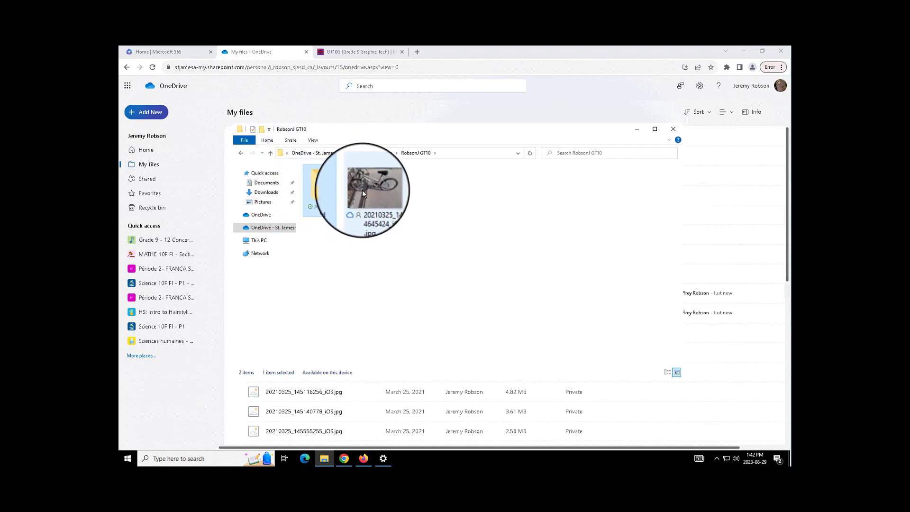
mouse_move(368, 190)
left_click_drag(368, 189, 323, 185)
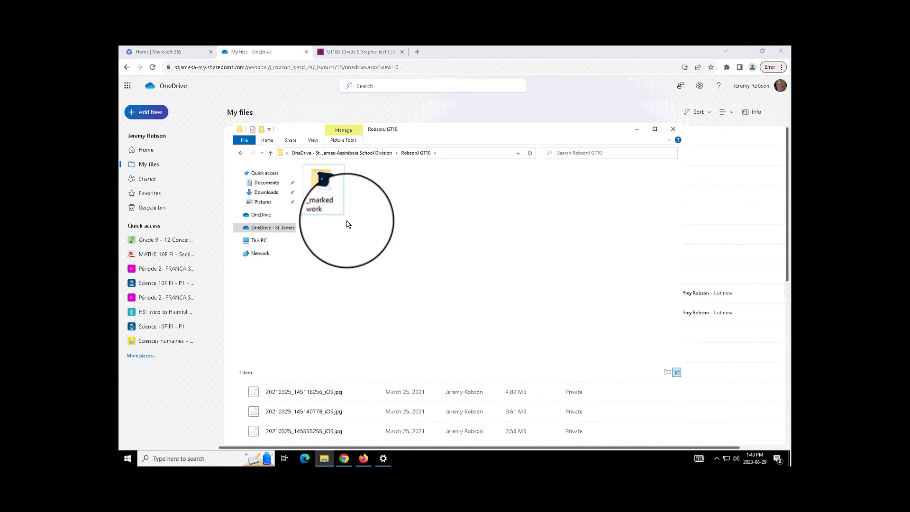
double_click(323, 196)
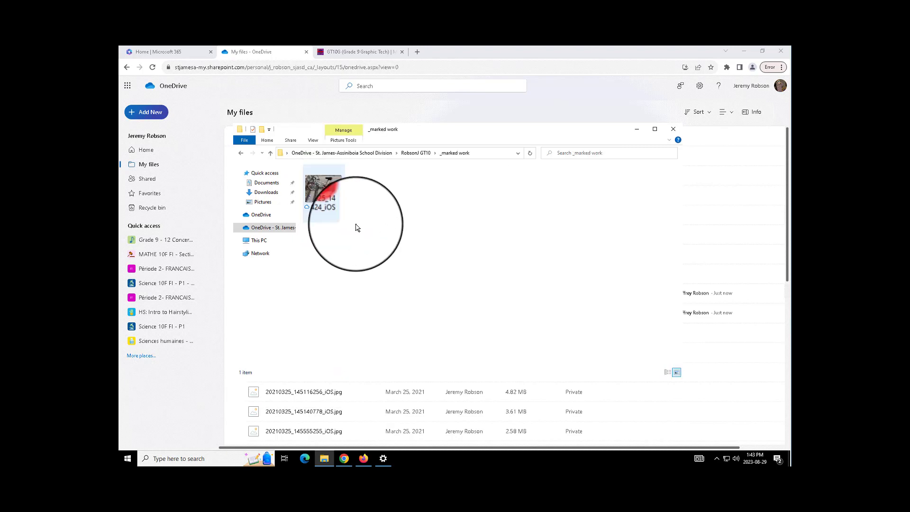
left_click(327, 194)
left_click_drag(327, 194, 417, 156)
left_click(416, 154)
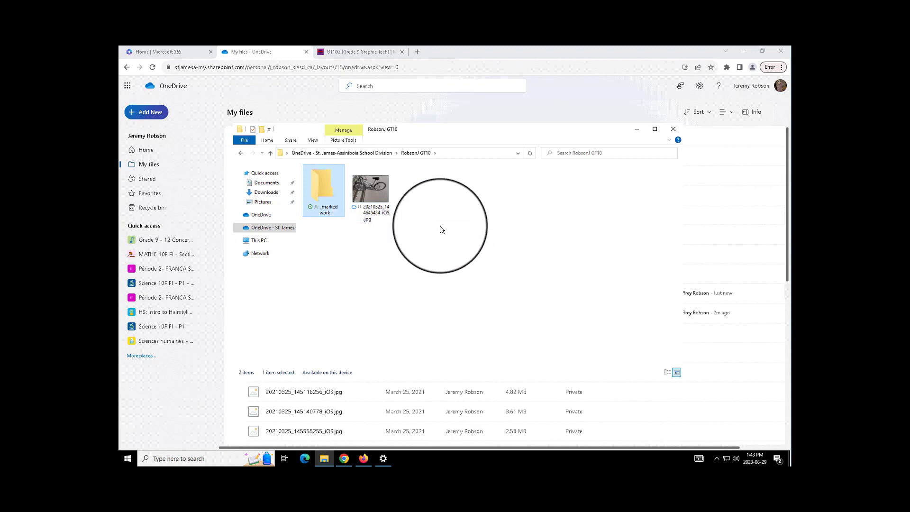
- On the OneDrive web page, move the bike photo from RobsonJ GT10 back to My files
left_click(317, 117)
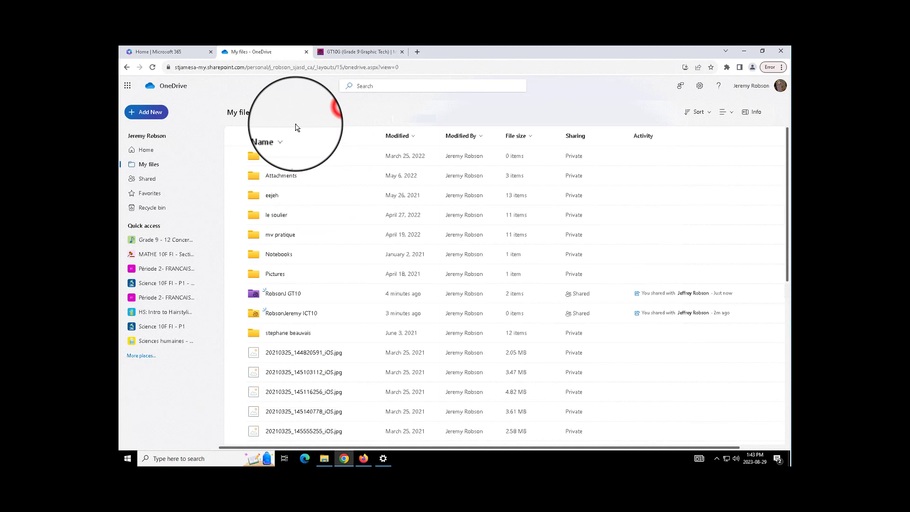
left_click(282, 294)
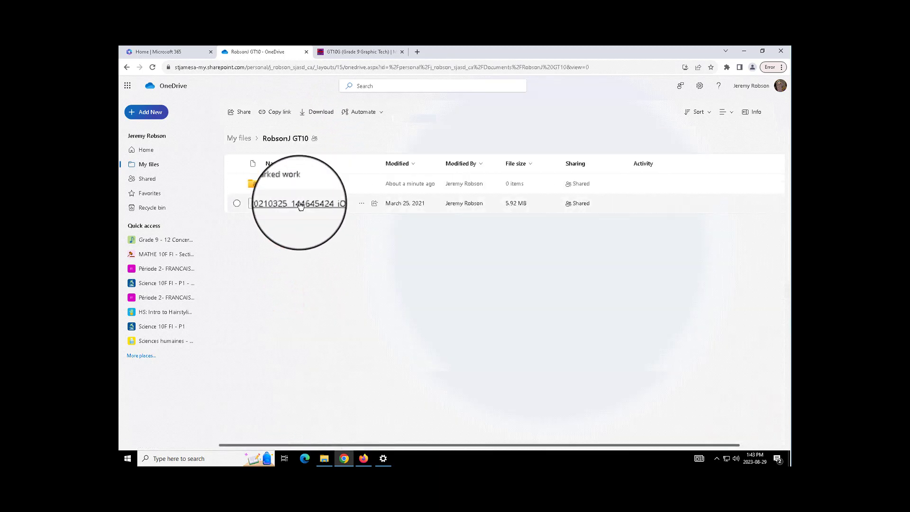
left_click_drag(298, 204, 240, 136)
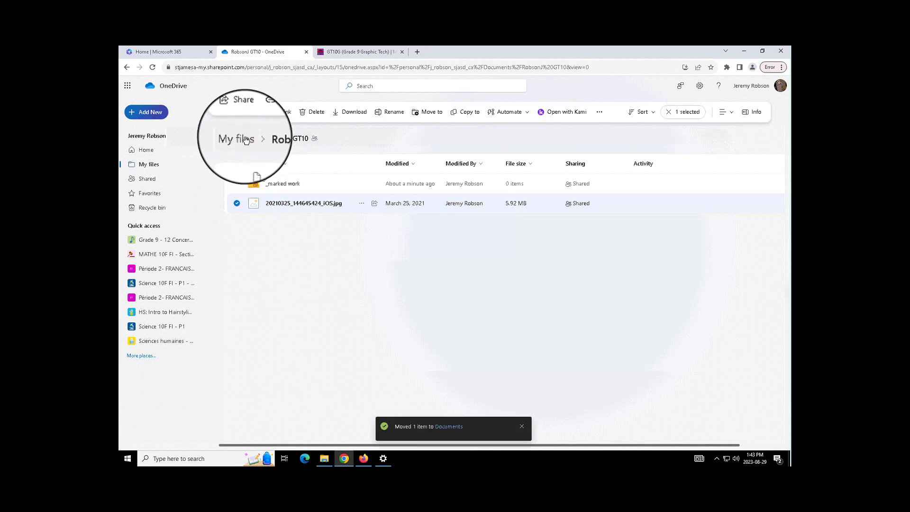
left_click(239, 139)
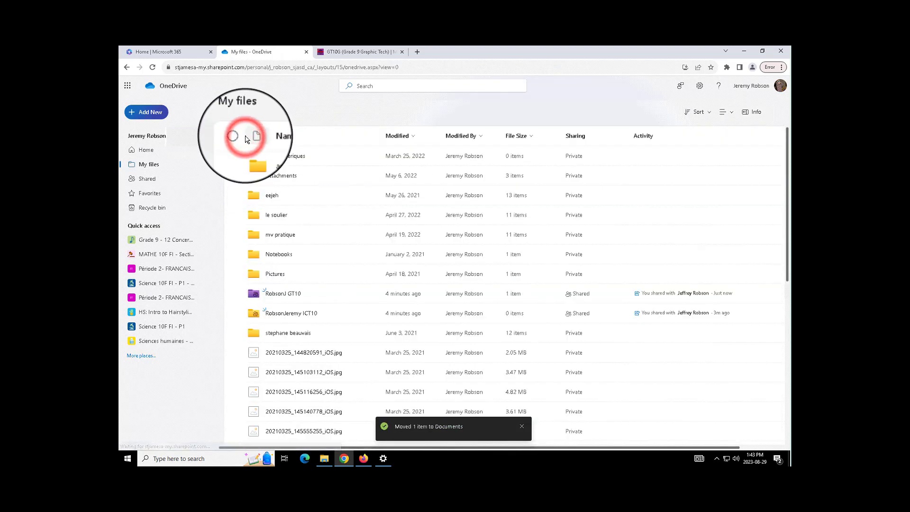